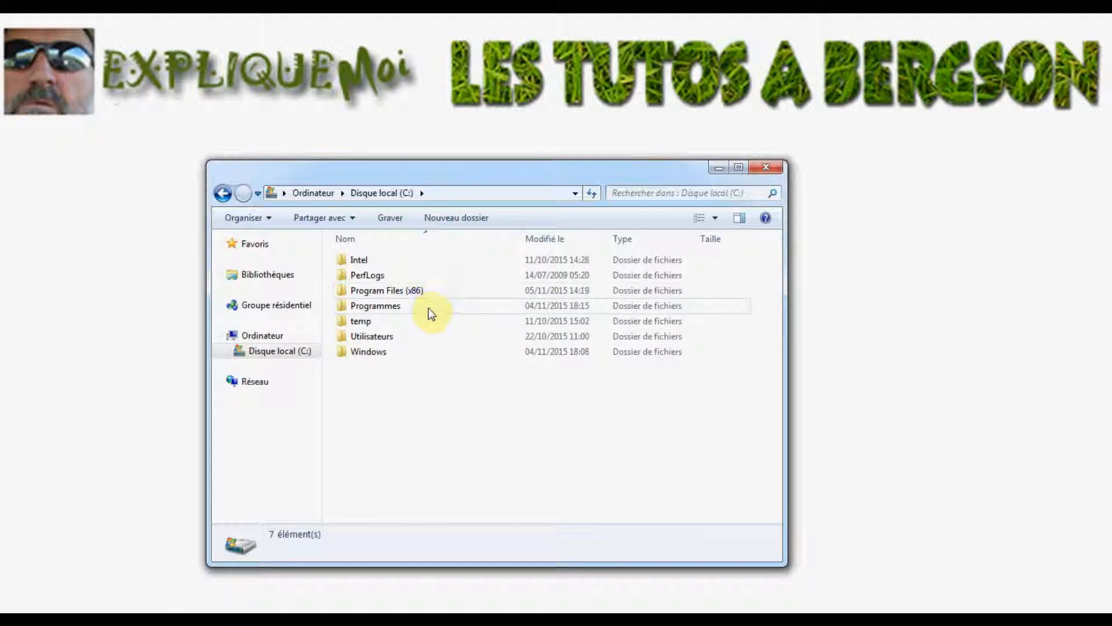
mouse_move(433, 307)
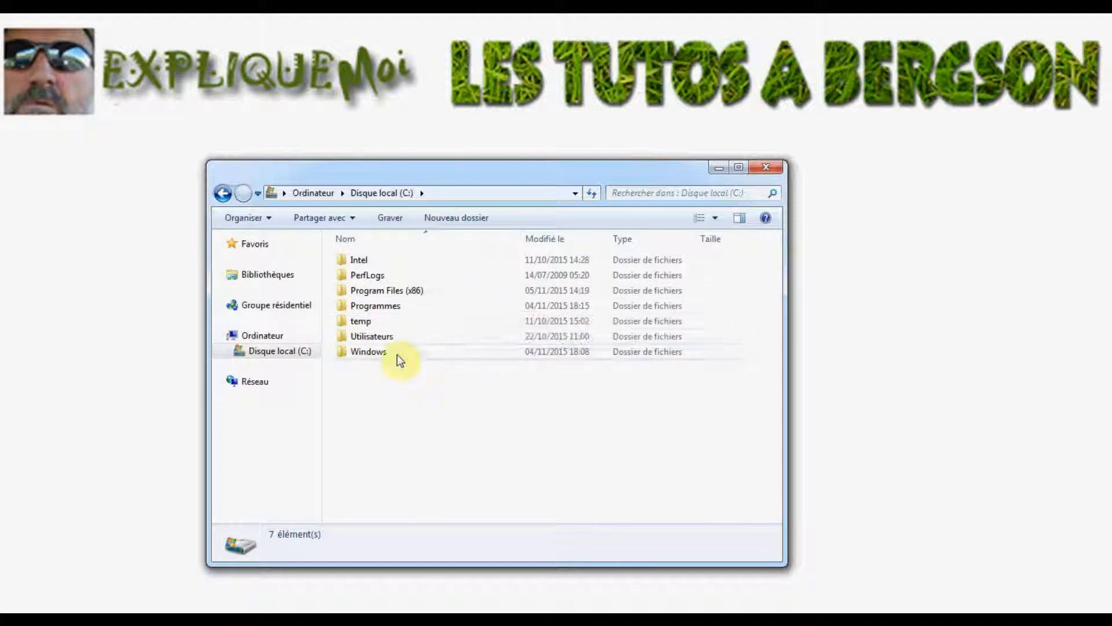
mouse_move(407, 354)
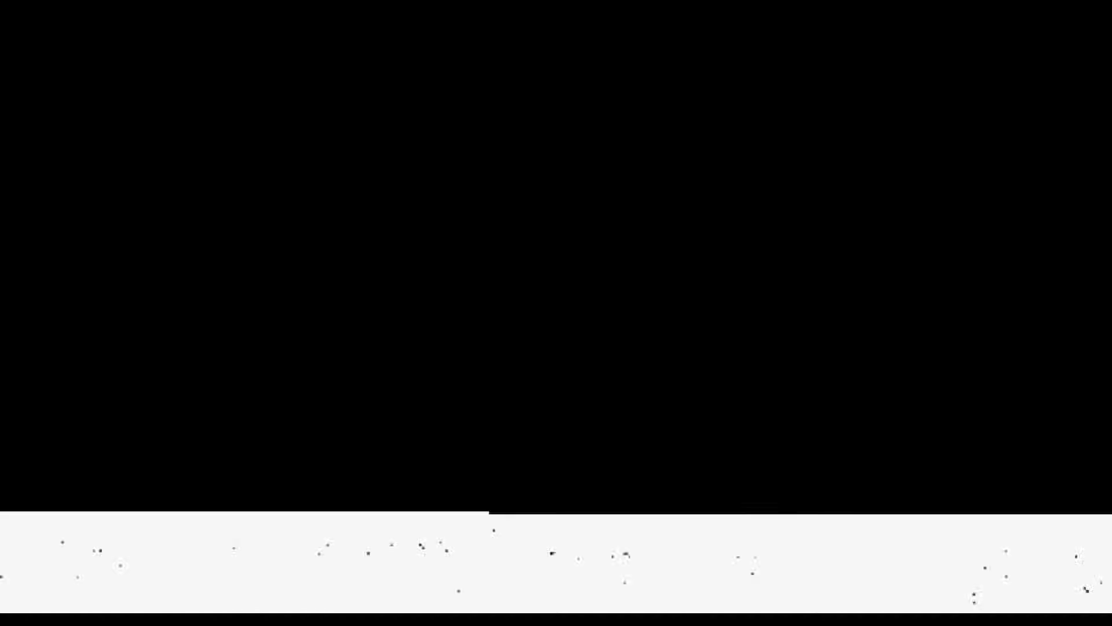
Step: Open Computer Management (Gestion de l'ordinateur) for this computer and display Gestion des disques
key(super)
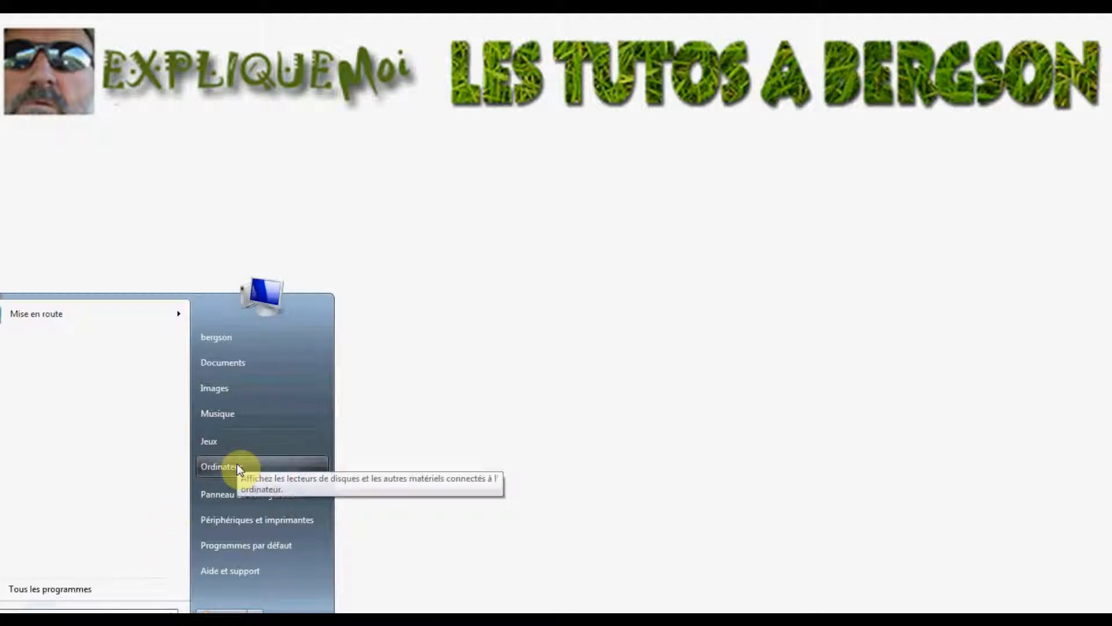
right_click(238, 465)
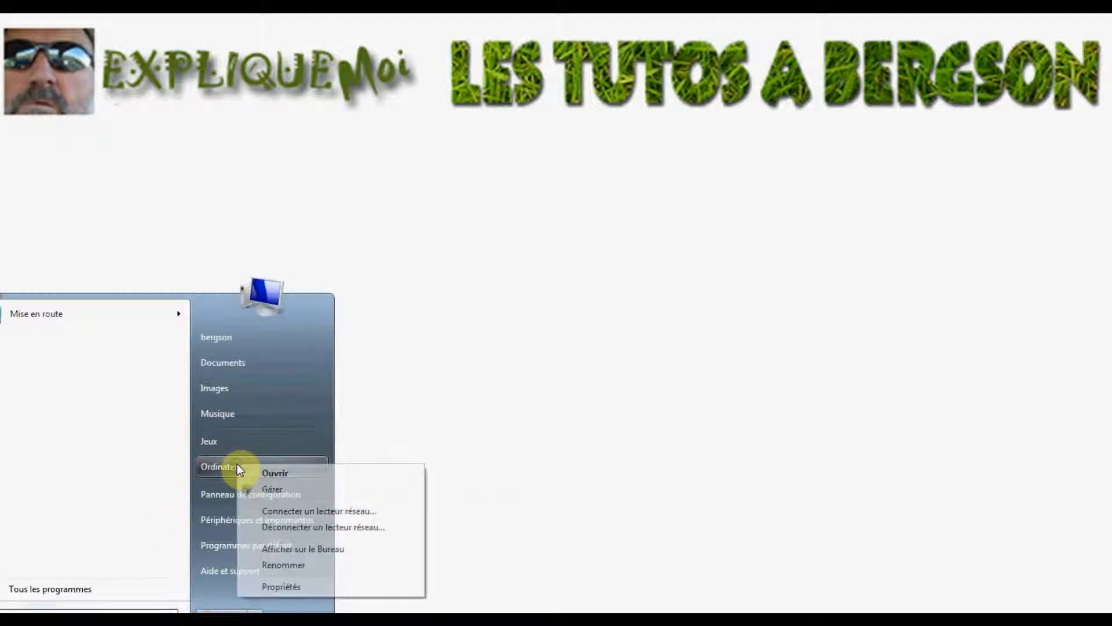
click(264, 493)
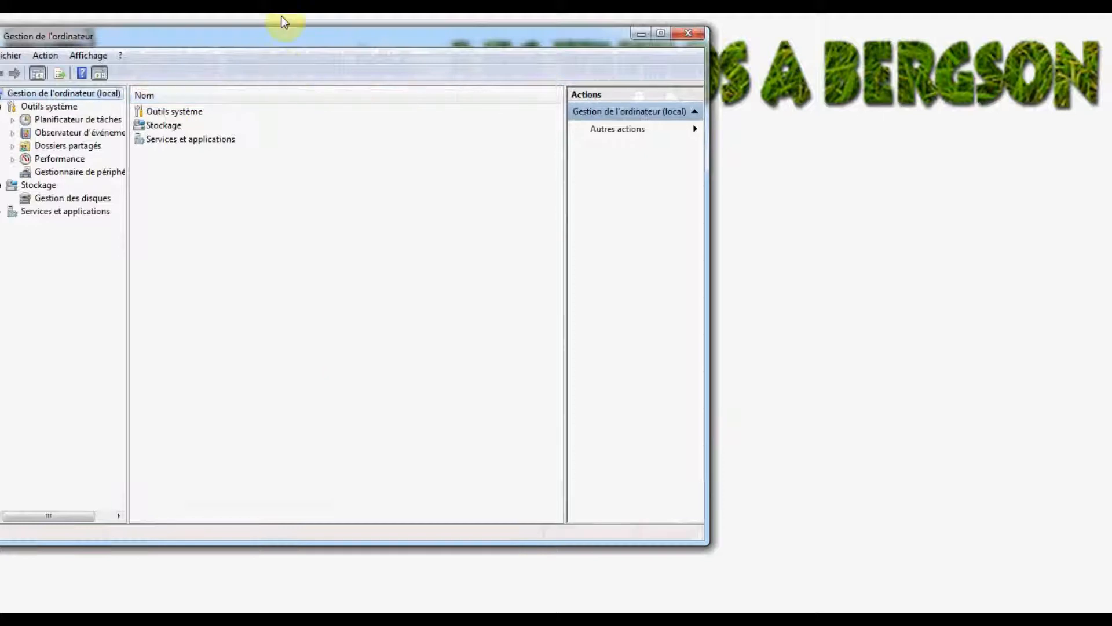
drag(278, 40, 440, 140)
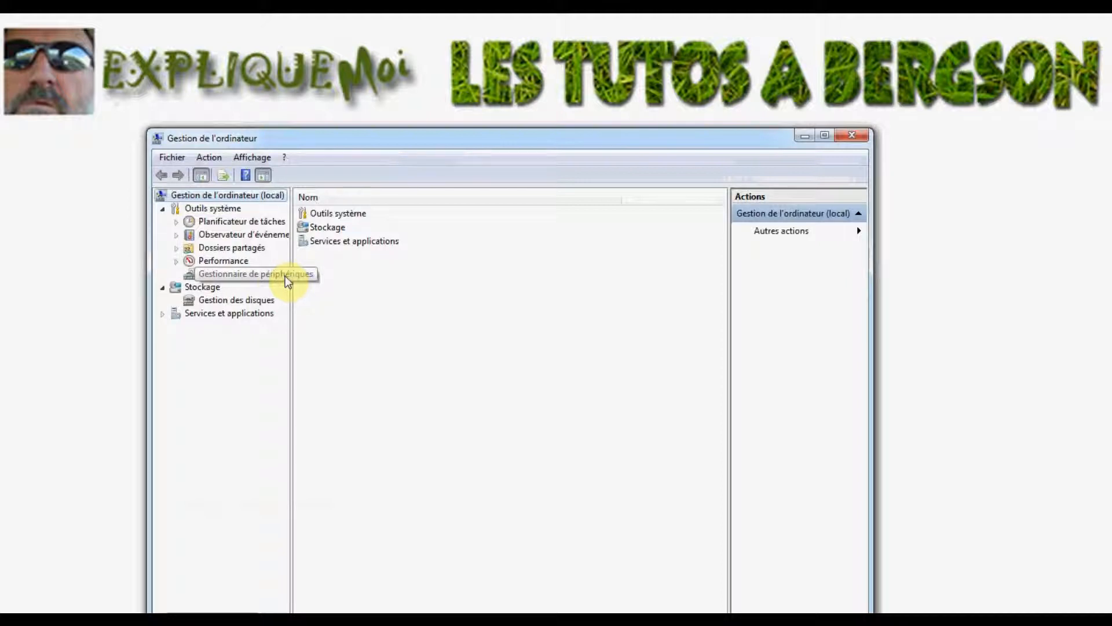
click(255, 302)
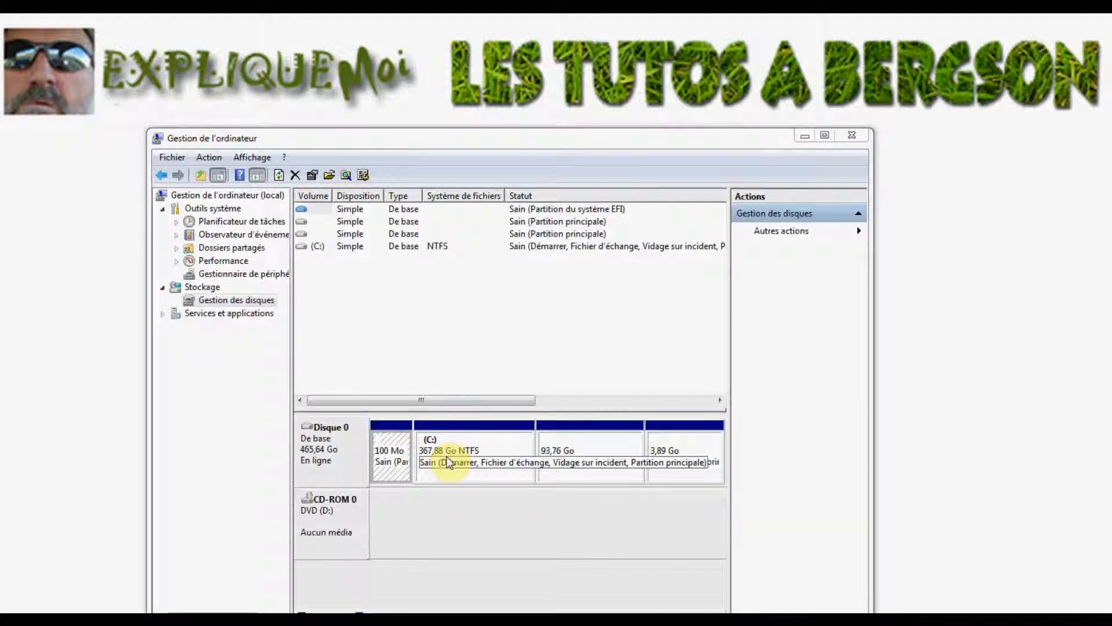
Step: Shrink the C: volume on Disque 0 by 132079 MB
click(458, 457)
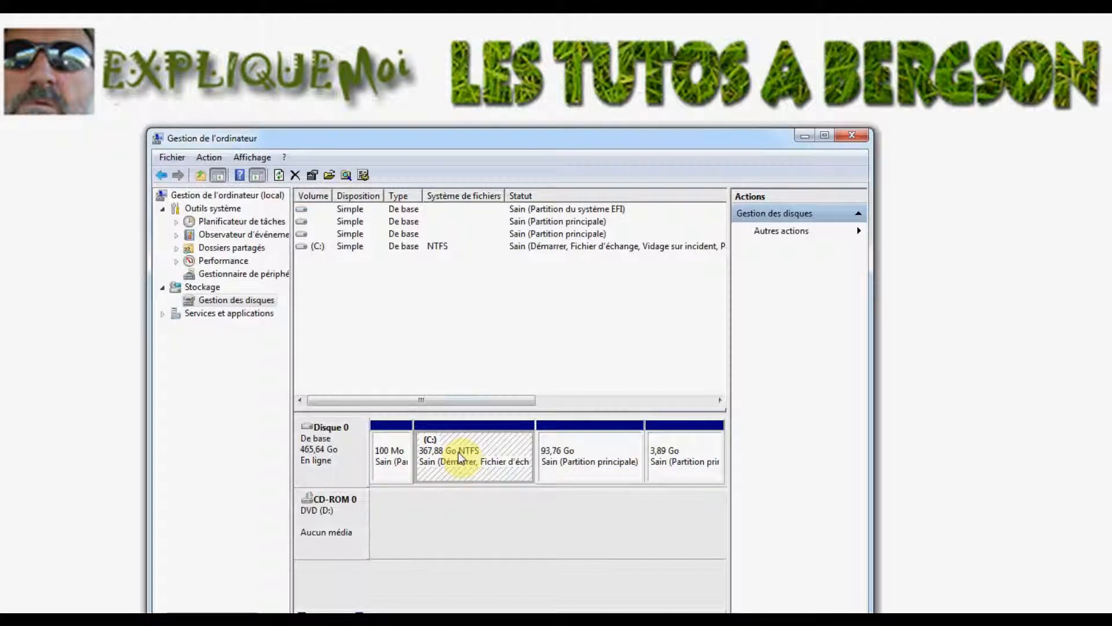
right_click(459, 455)
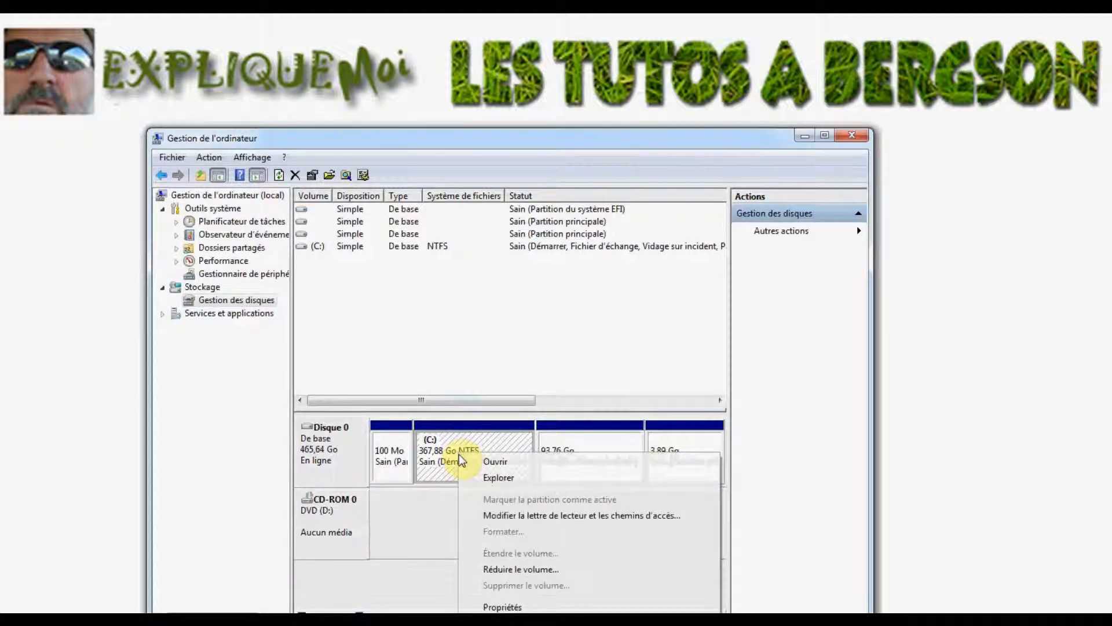
click(488, 569)
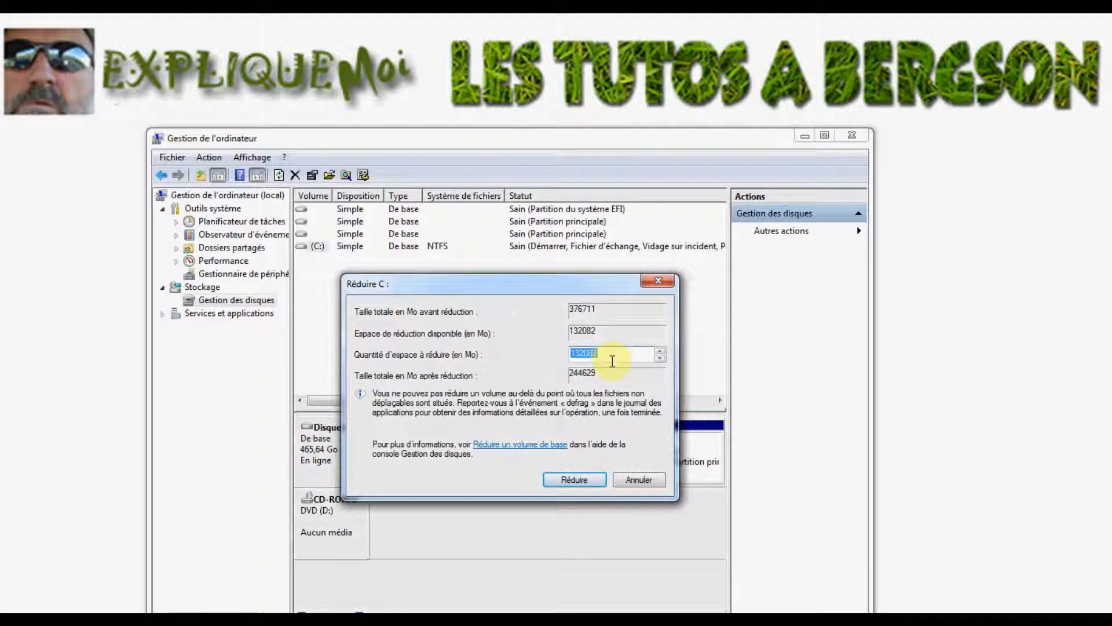
text(132079)
click(578, 482)
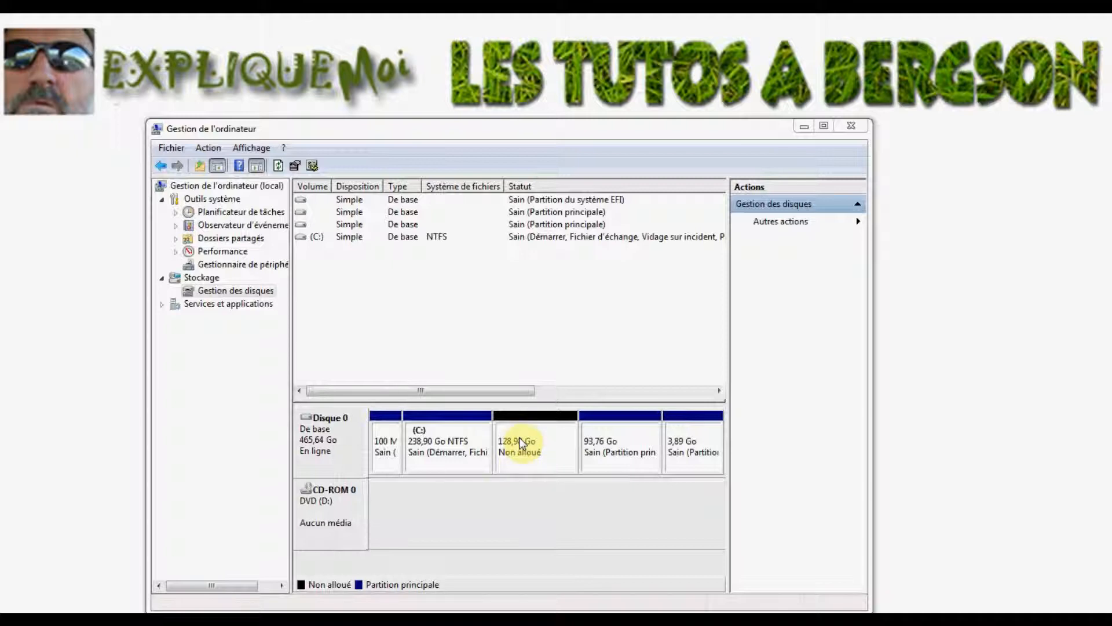
Step: Start a new simple volume in the unallocated space of Disque 0 with a size of 132078 MB
right_click(519, 443)
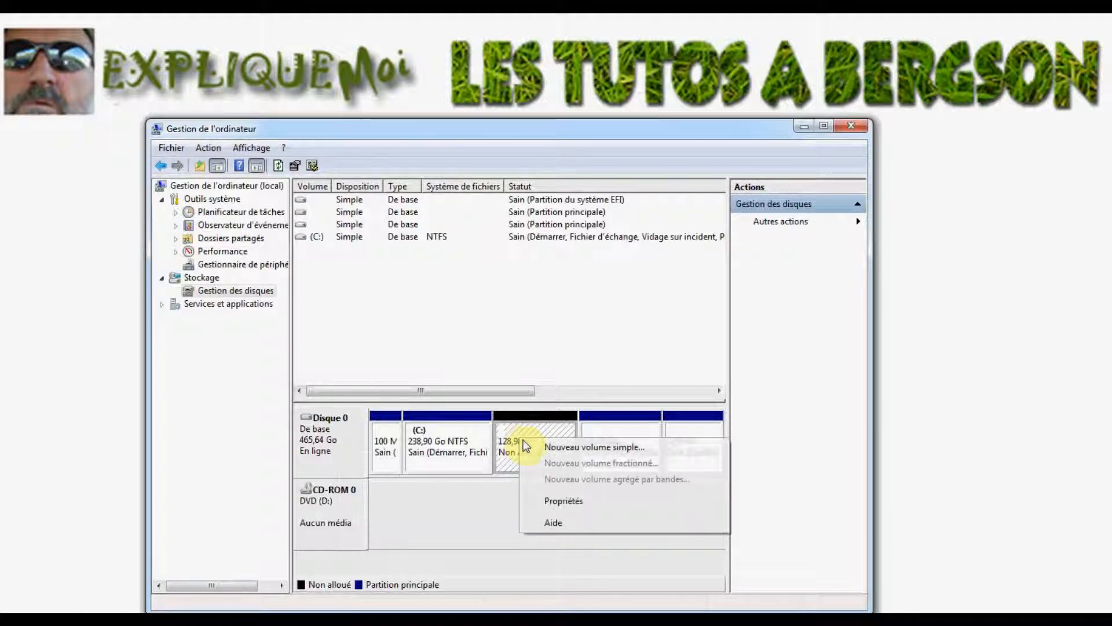
click(552, 448)
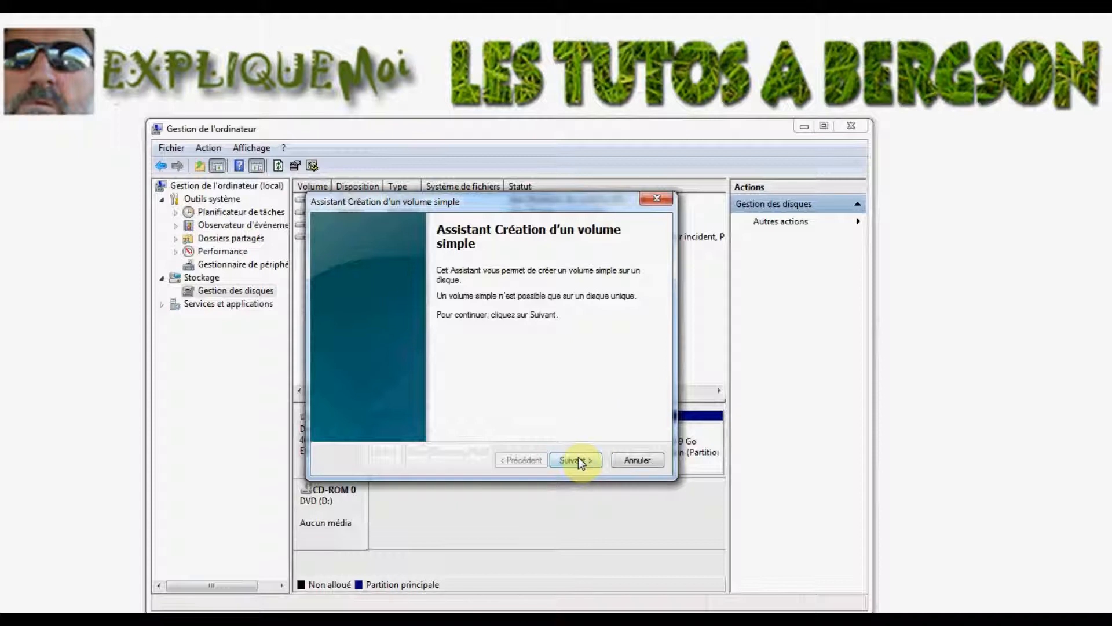
click(578, 457)
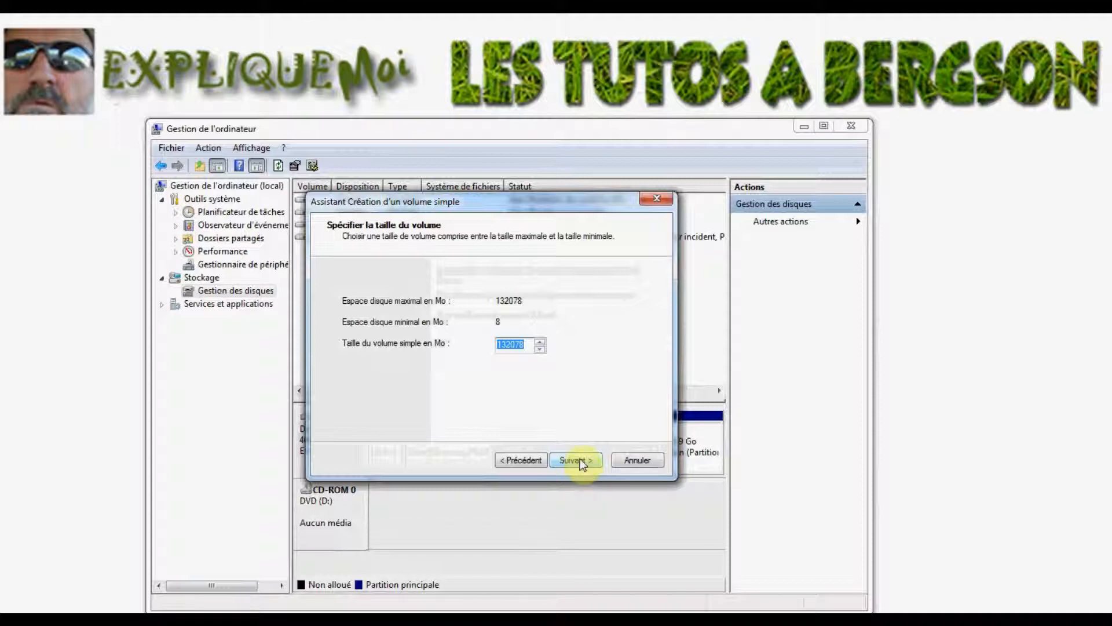
click(579, 457)
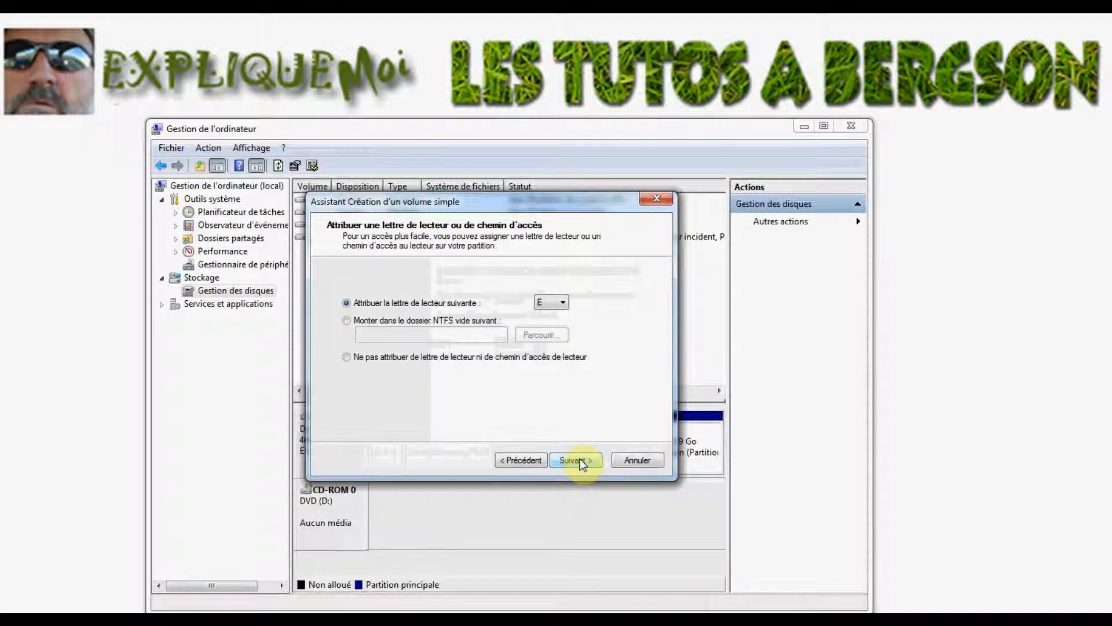
Step: Assign drive letter E and create the volume with a quick NTFS format, default allocation unit size and the name Nouveau nom
click(563, 302)
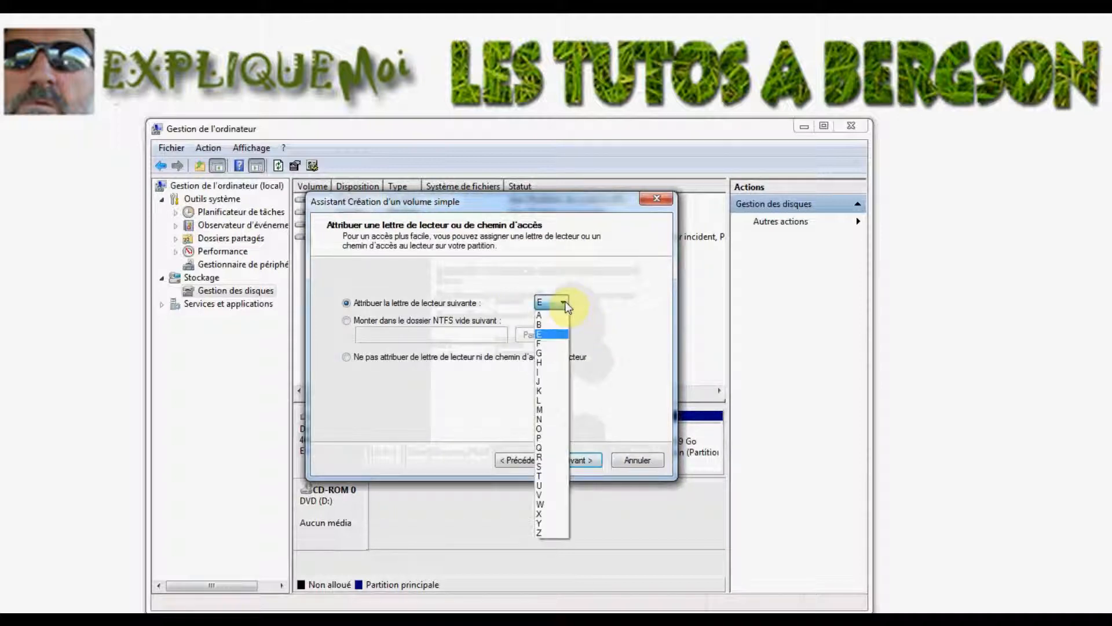
click(562, 336)
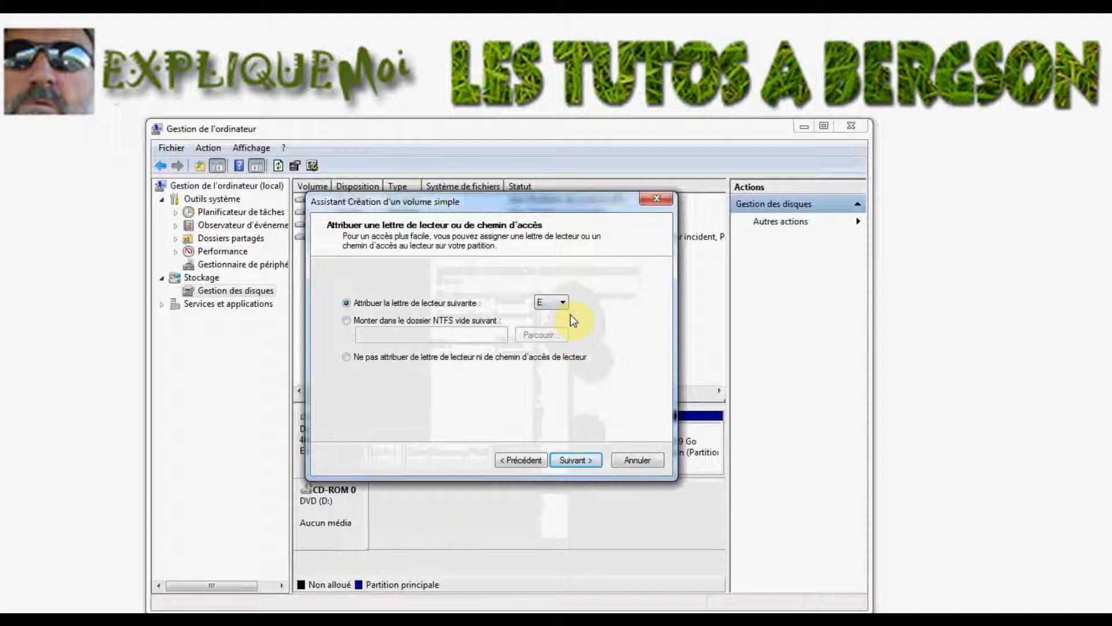
click(561, 460)
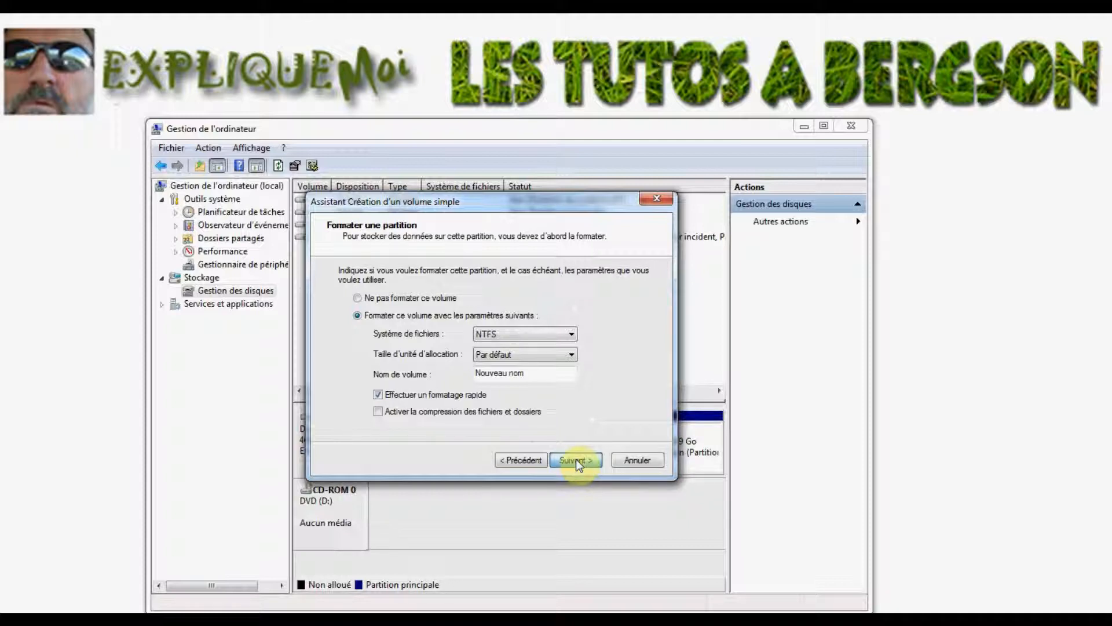
click(576, 458)
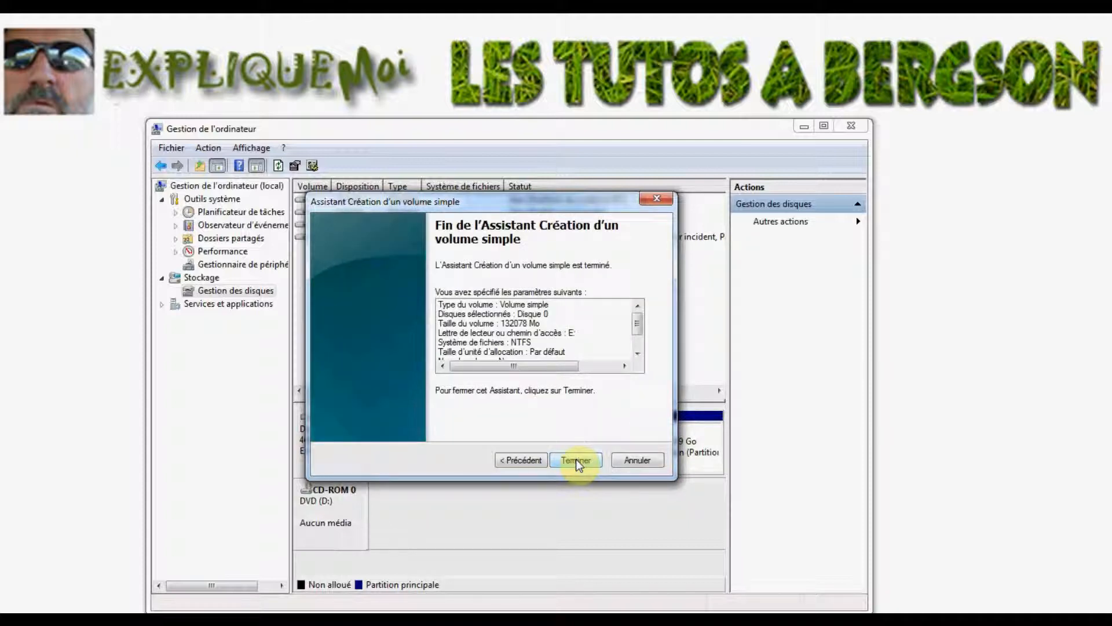
click(576, 459)
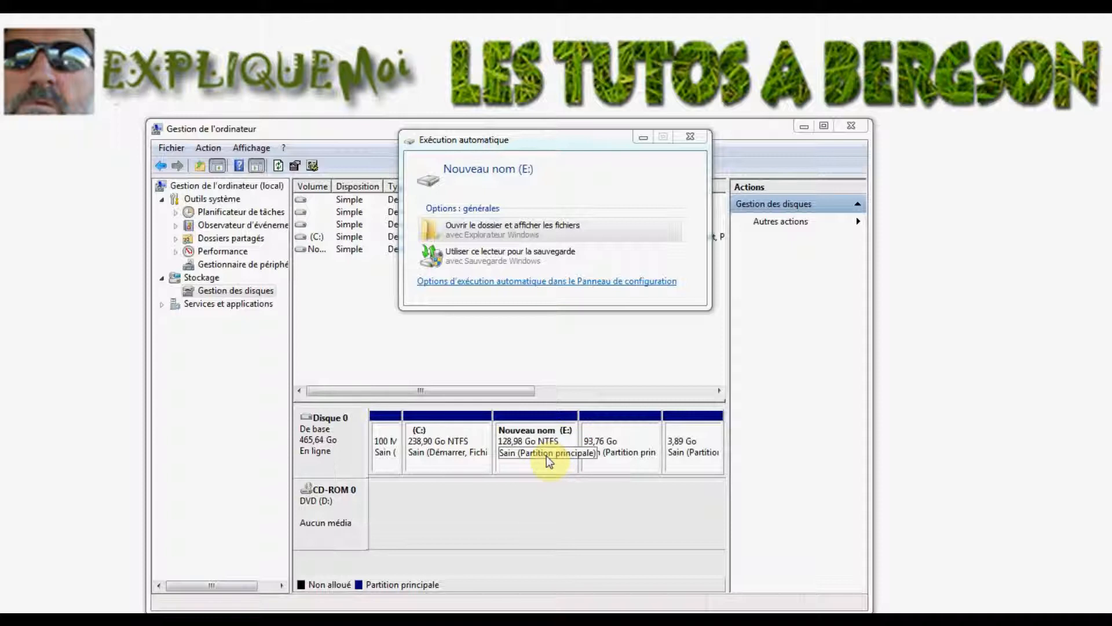
Step: Open the new E: volume in Explorer and compare its contents with those of Disque local (C:)
click(525, 228)
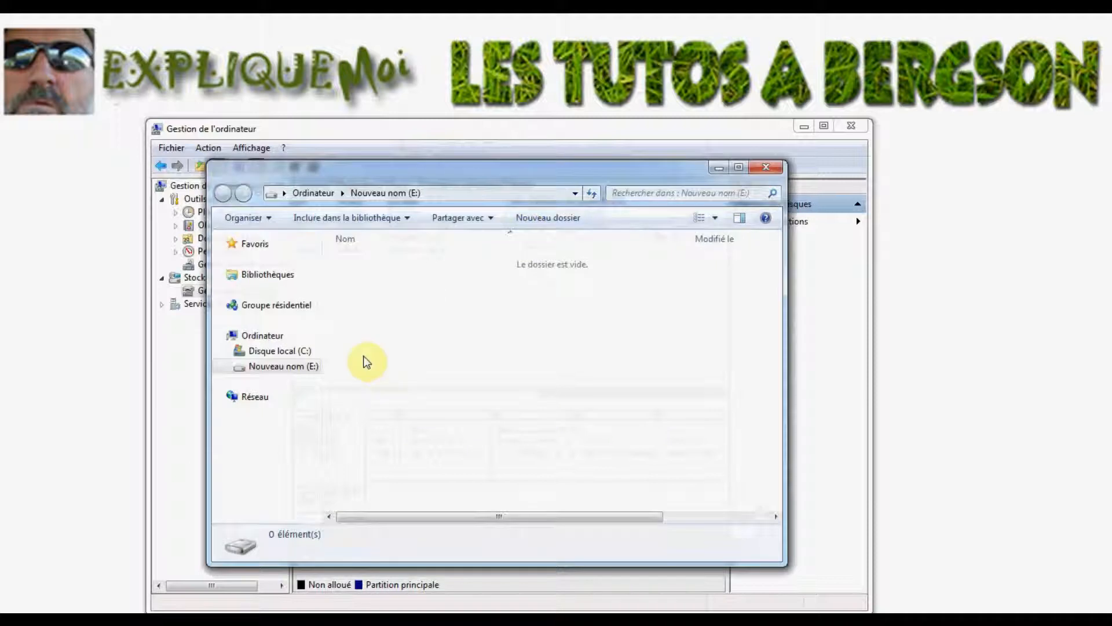
click(300, 352)
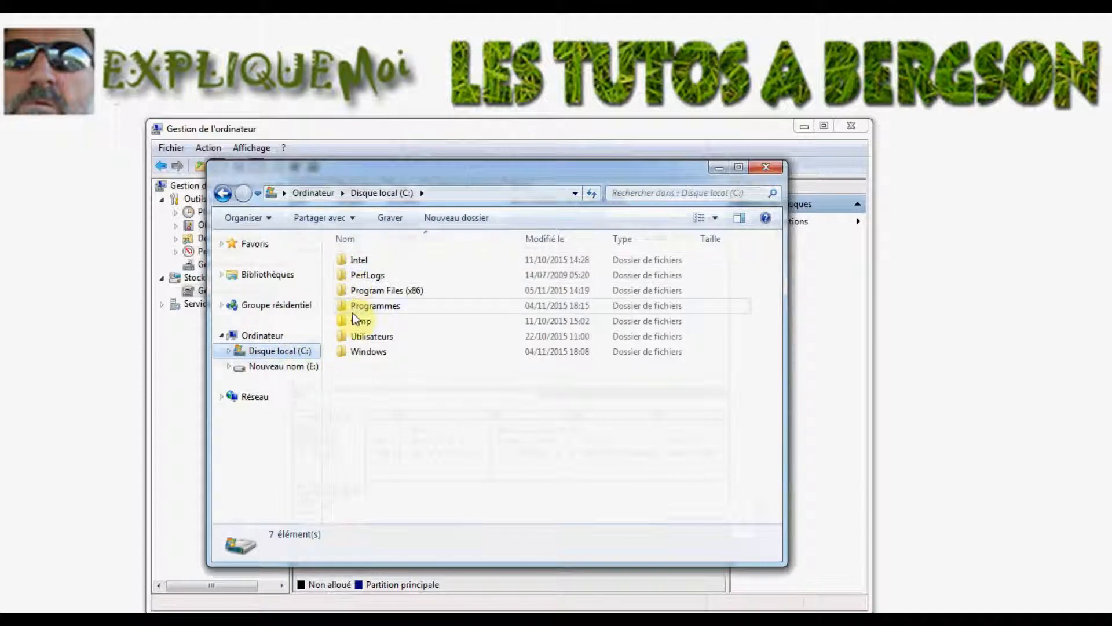
click(305, 372)
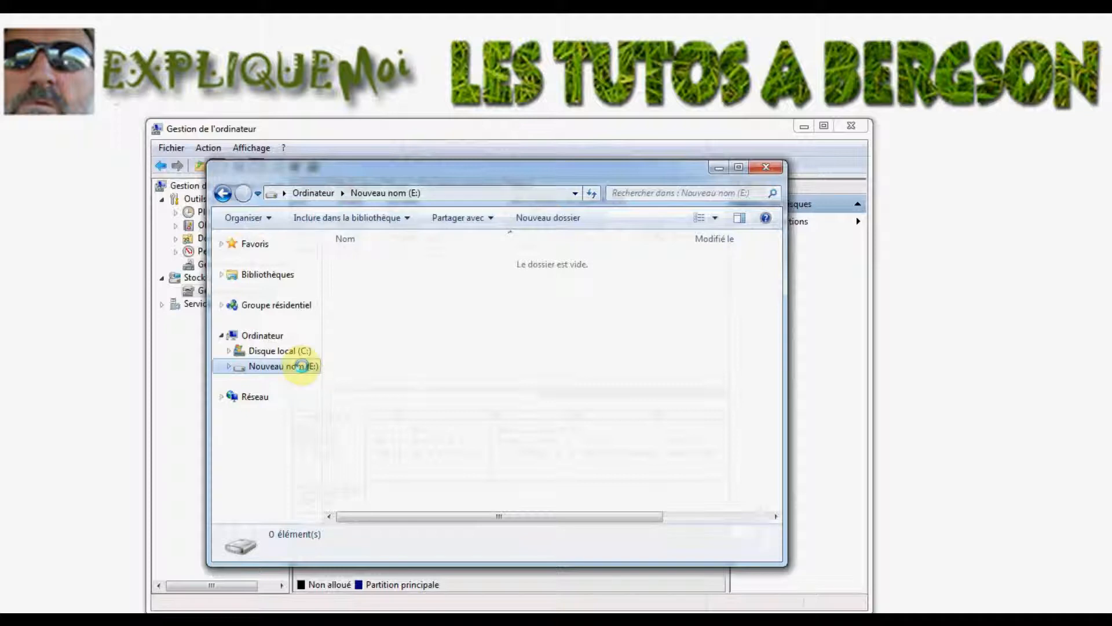
Step: Rename the E: drive to "Fichier perso", continuing with administrator rights
right_click(300, 365)
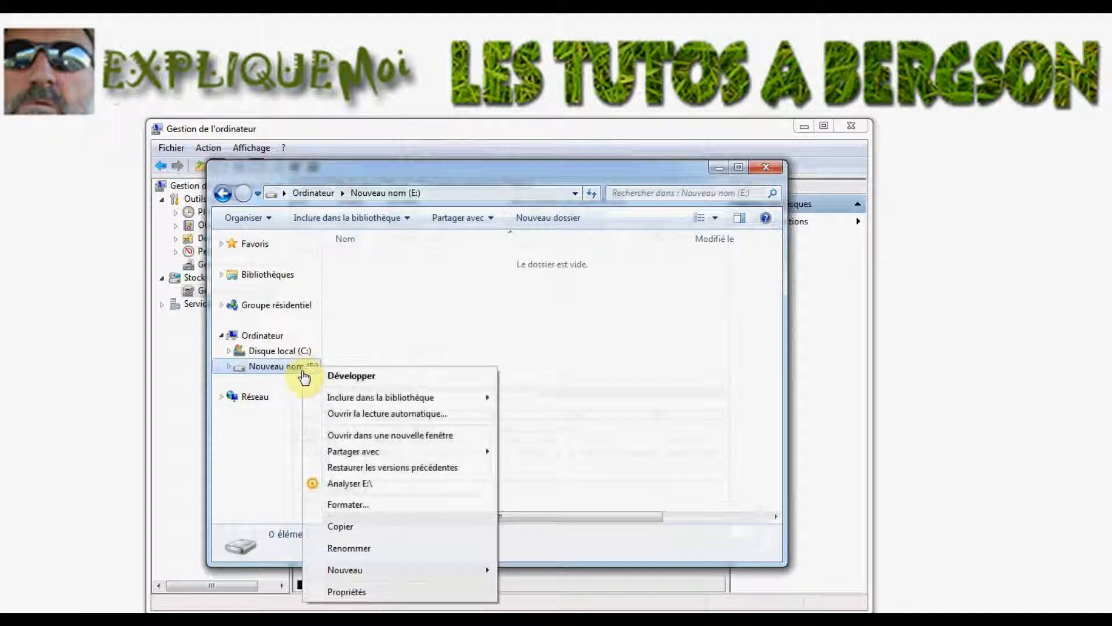
click(350, 549)
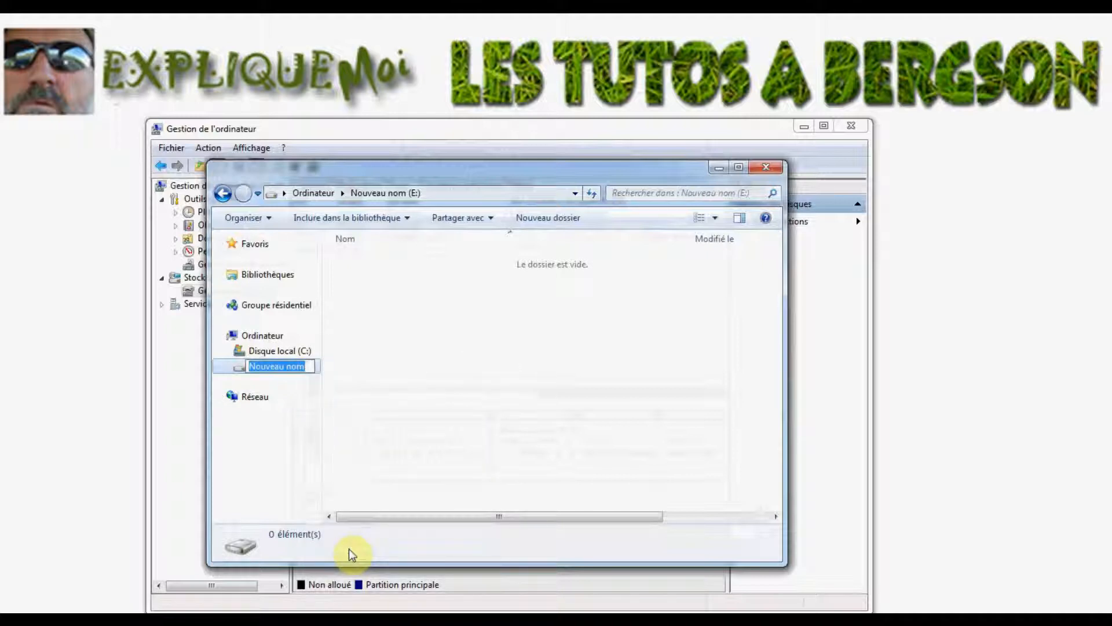
text(Fic)
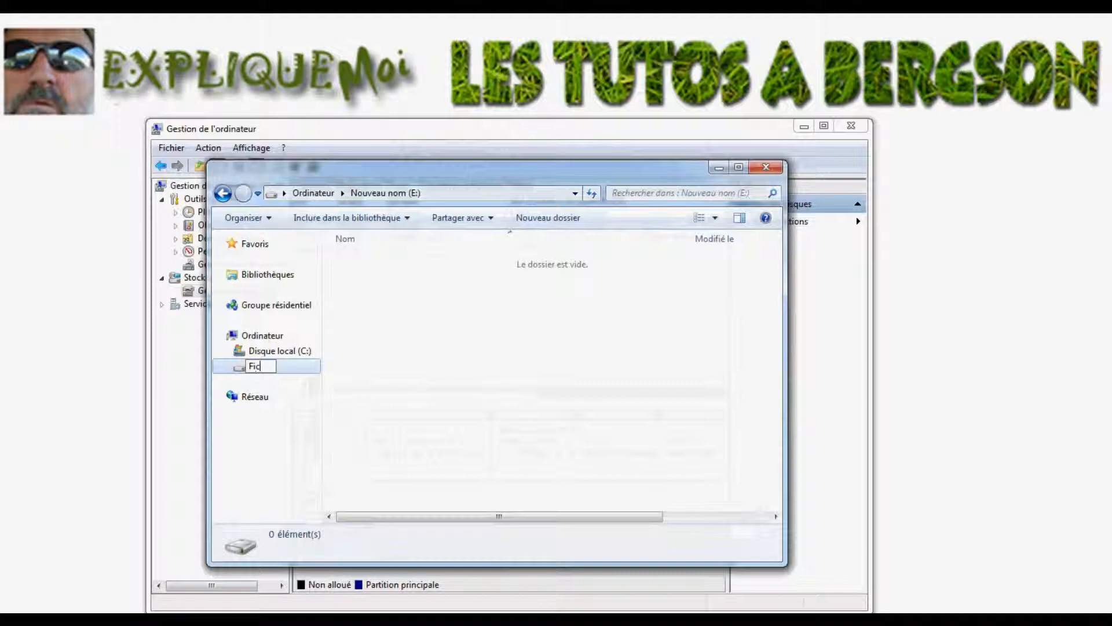
text(her)
key(BackSpace)
key(BackSpace)
text(ier perso)
click(405, 418)
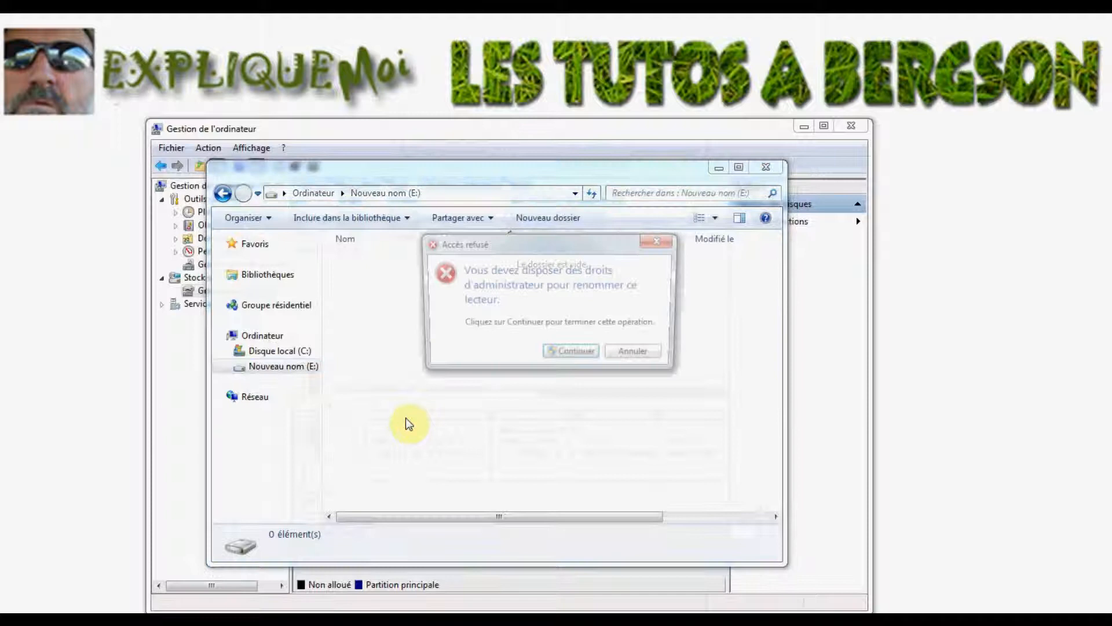
click(571, 356)
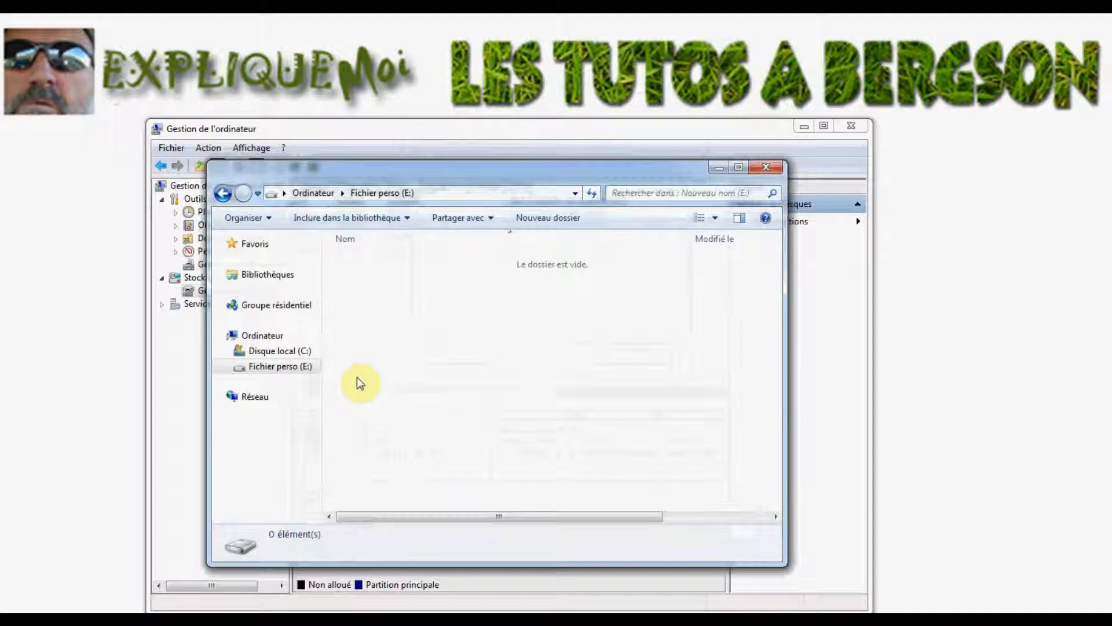
Step: Open the location settings of the Mes documents folder in the user's profile folder on Disque local (C:)
click(305, 352)
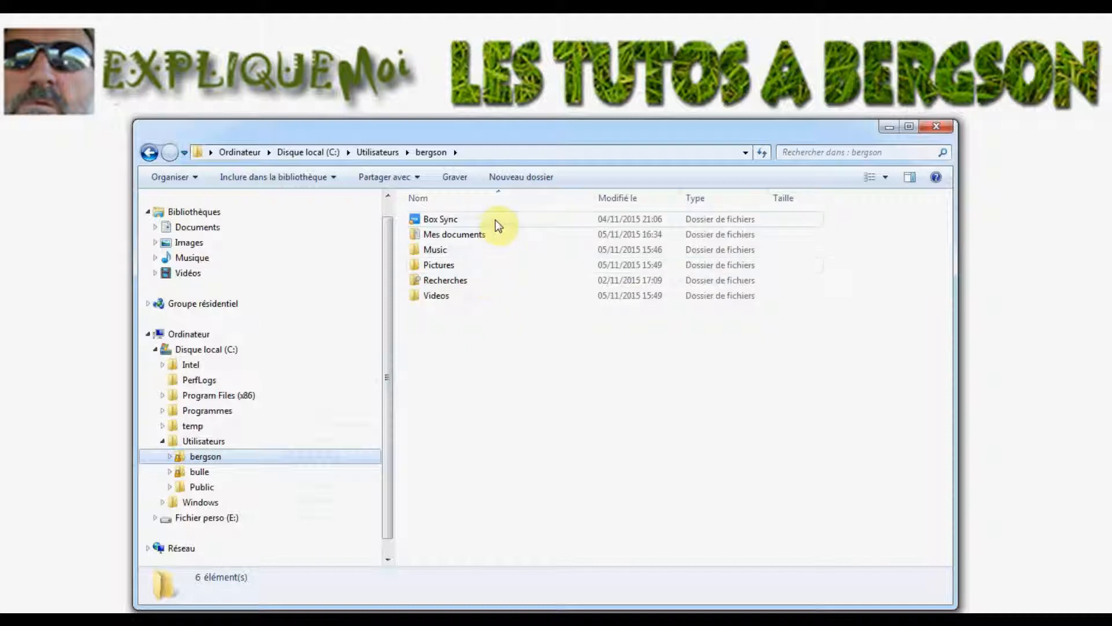
mouse_move(461, 241)
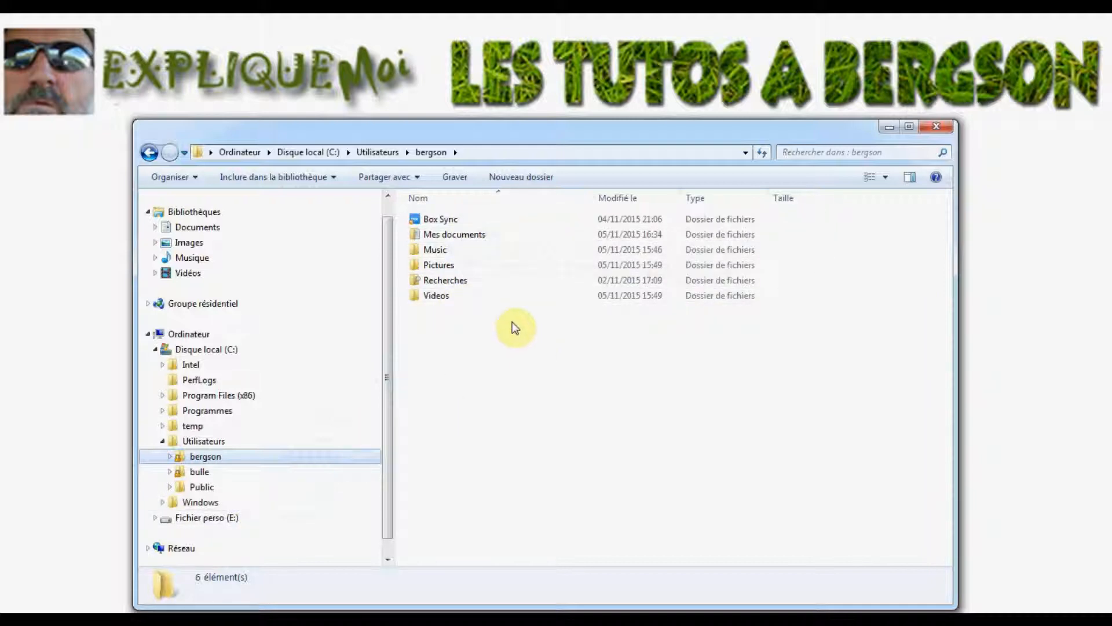
click(457, 238)
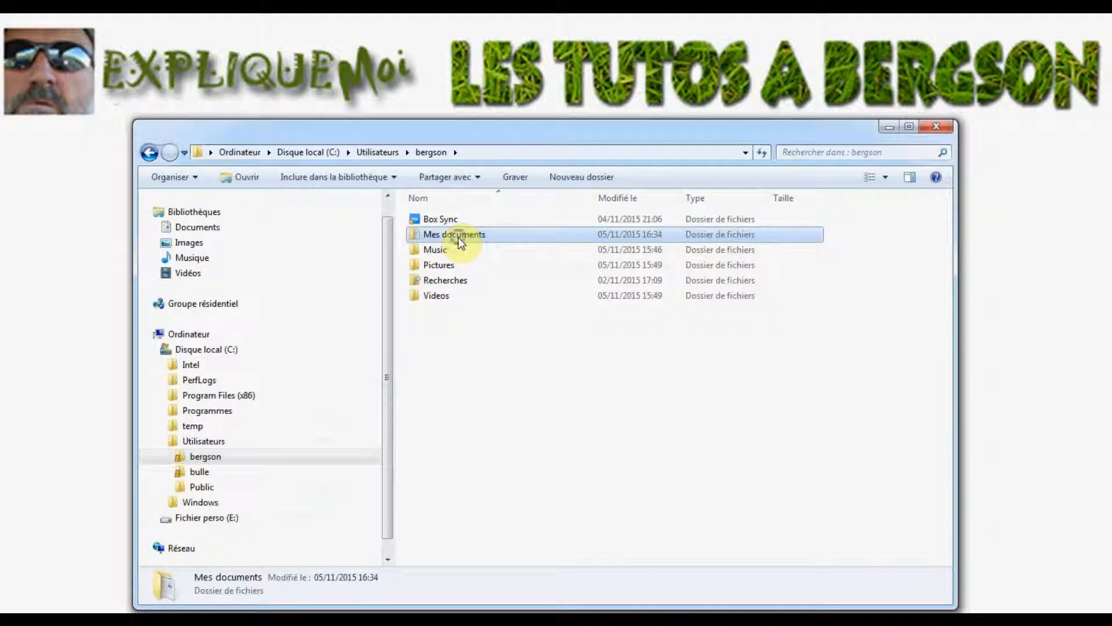
right_click(458, 237)
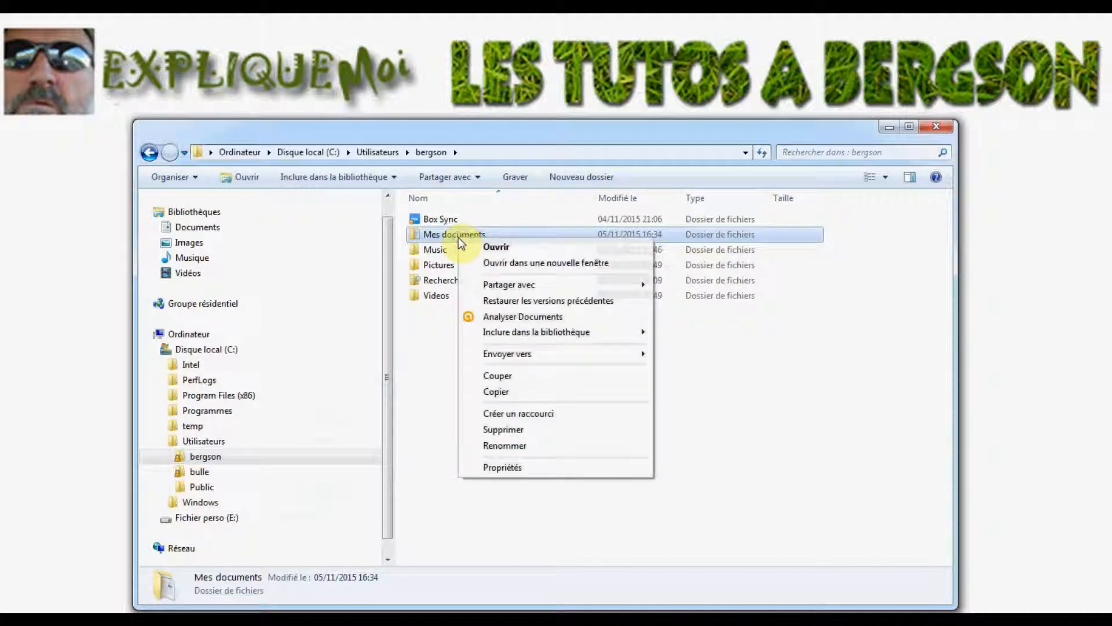
click(509, 469)
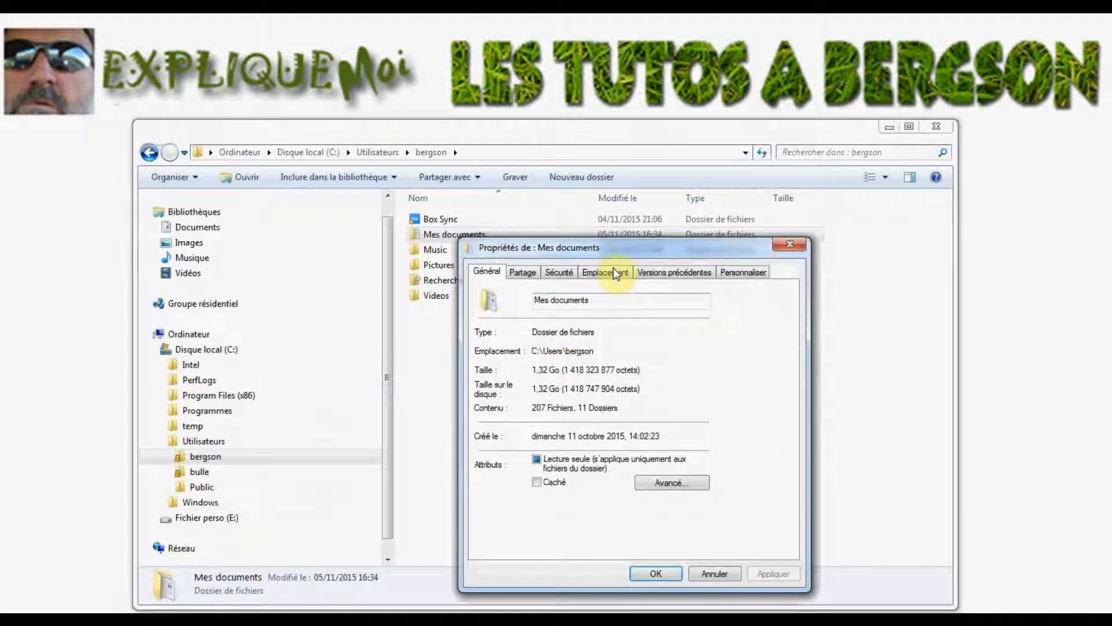
click(614, 272)
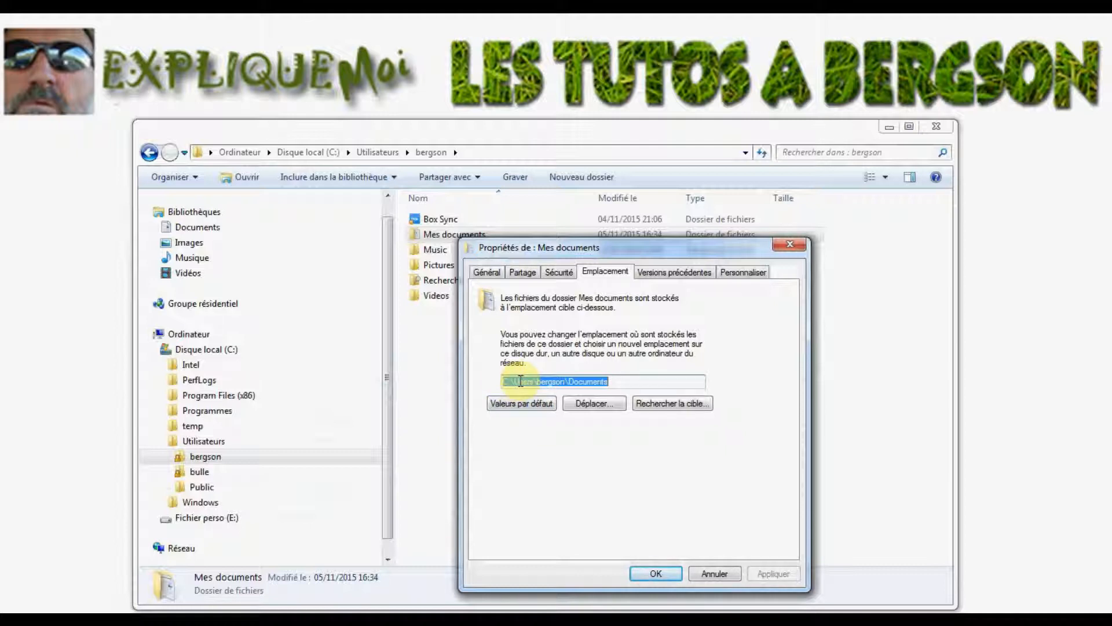
Step: Change the drive letter in the Mes documents target path to e: and move all existing files to the new location
click(505, 381)
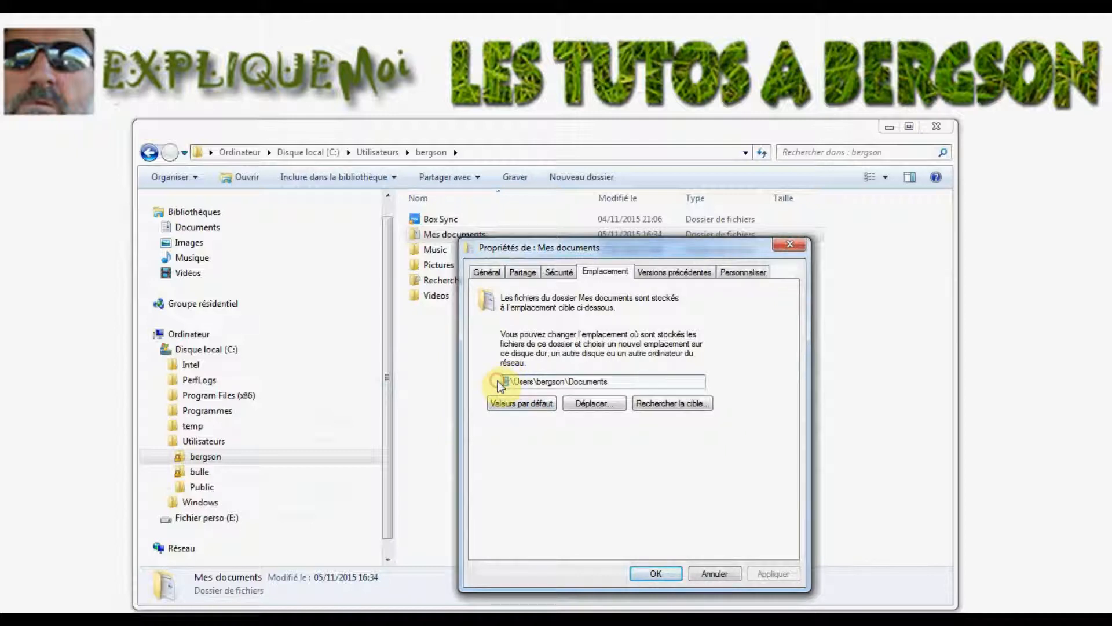
text(e)
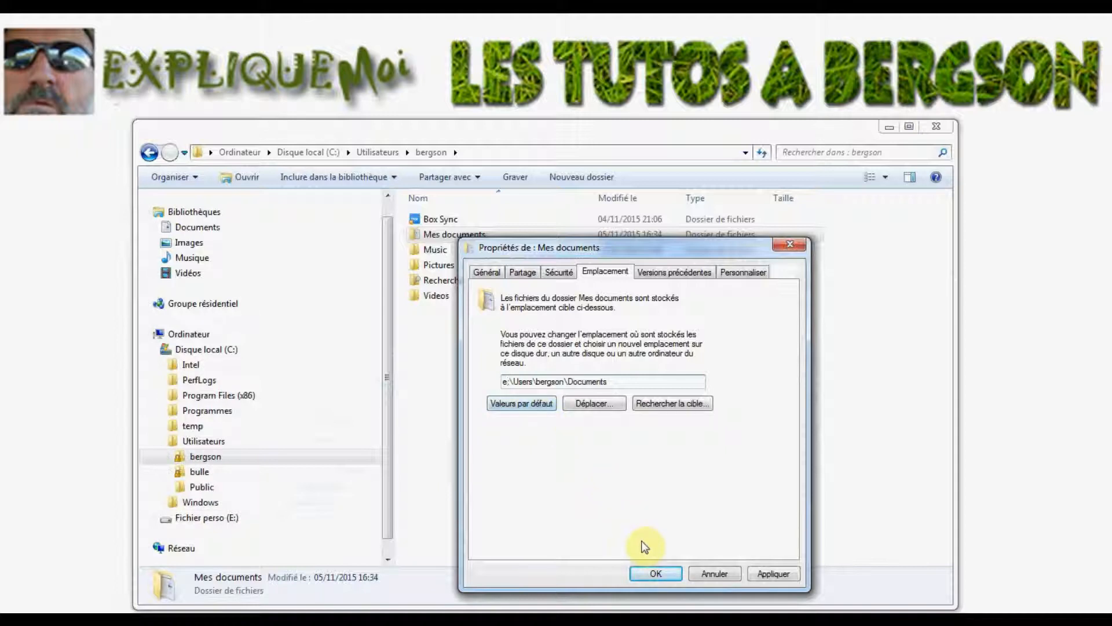
click(654, 572)
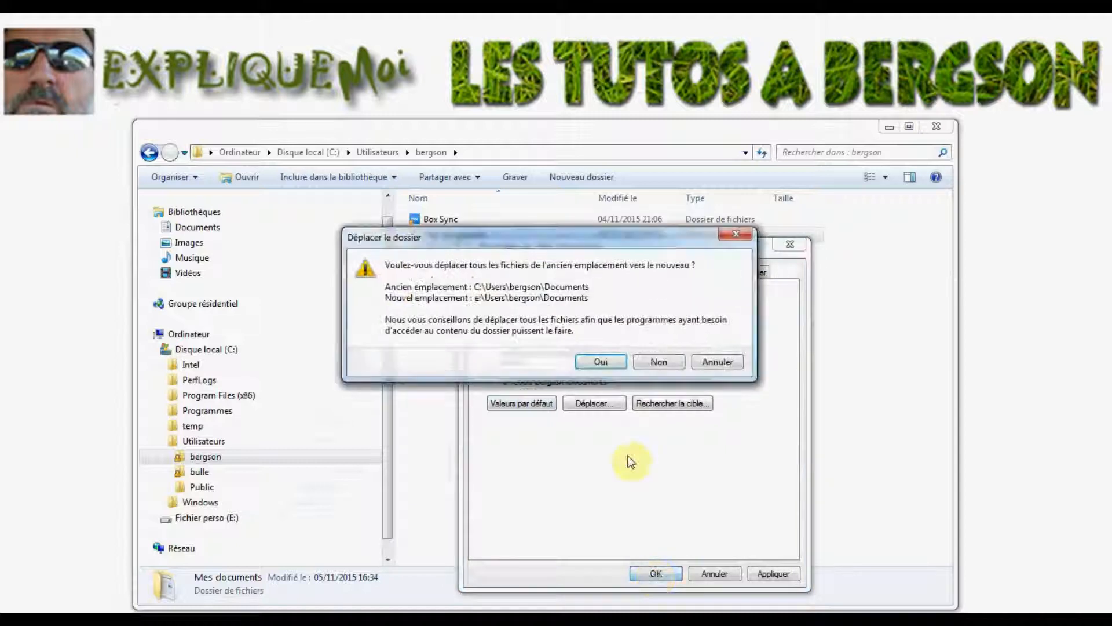
click(601, 362)
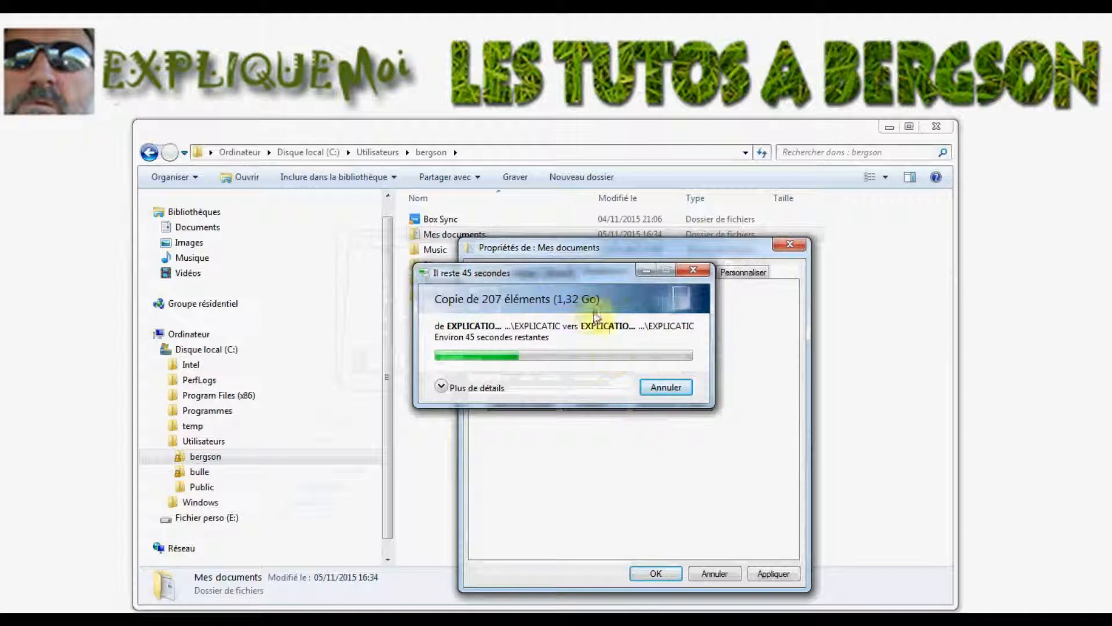
drag(577, 267, 626, 276)
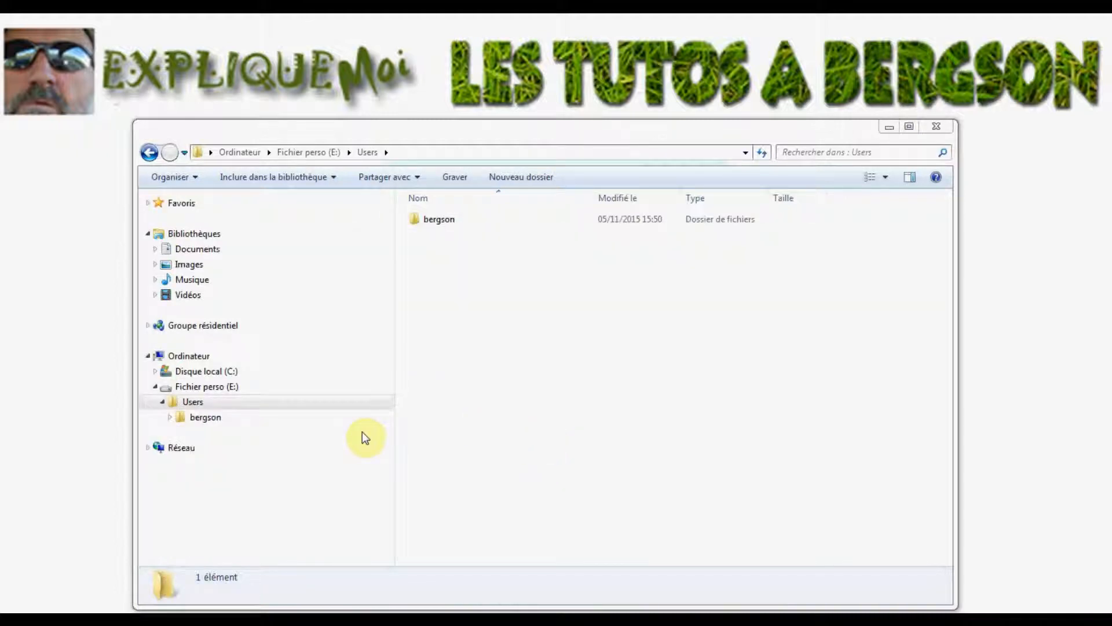
Step: Compare the Documents library with the Mes documents folder in the user's folder under Users on Fichier perso (E:)
click(237, 417)
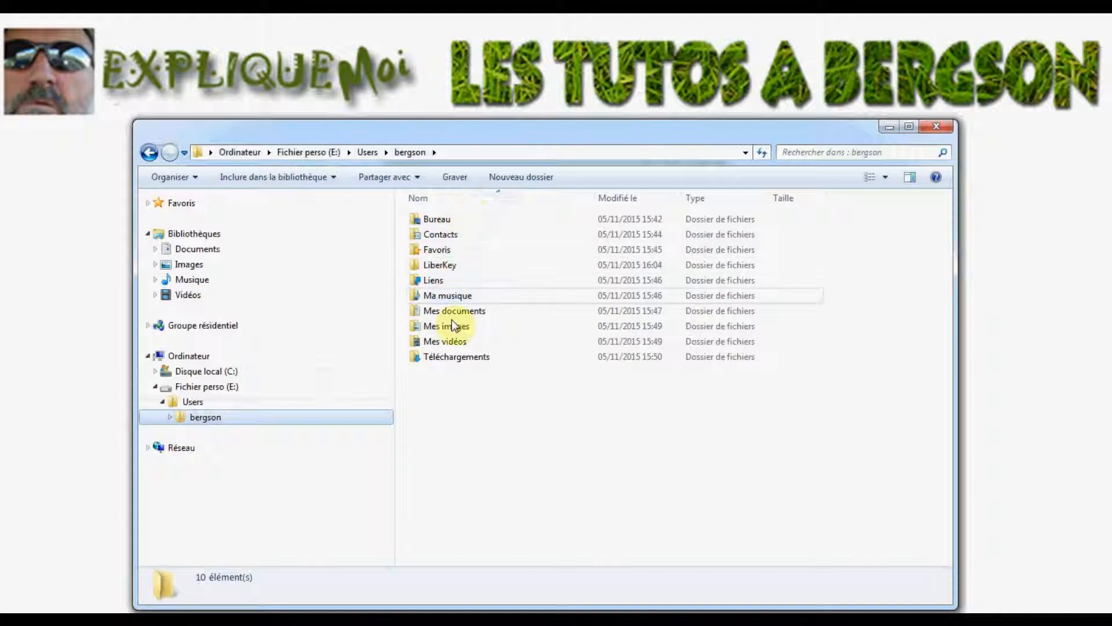
mouse_move(470, 344)
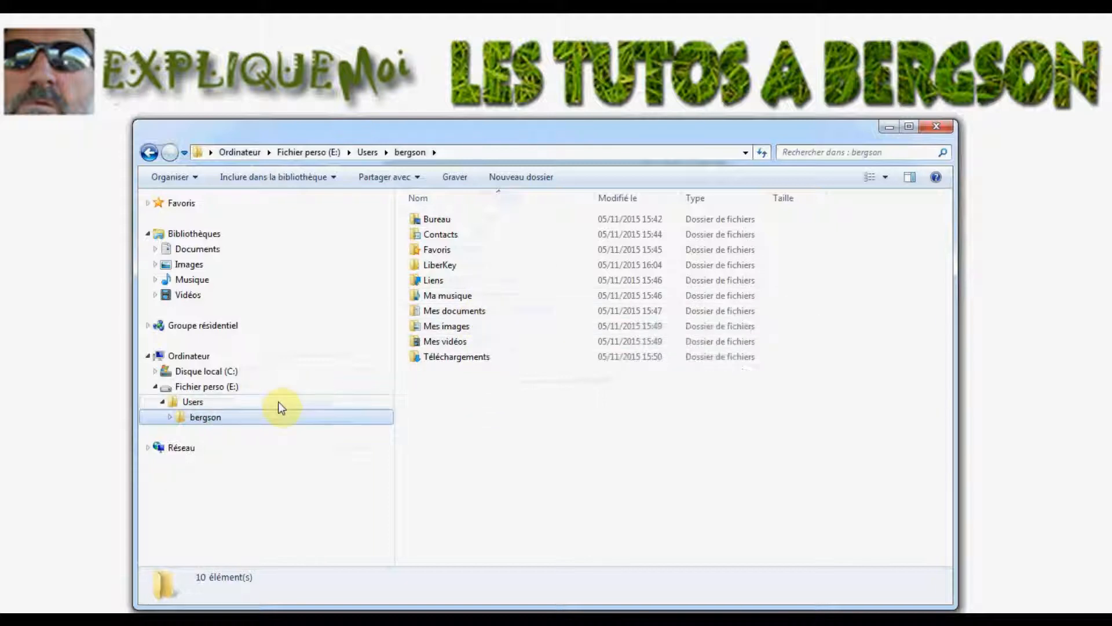
click(240, 254)
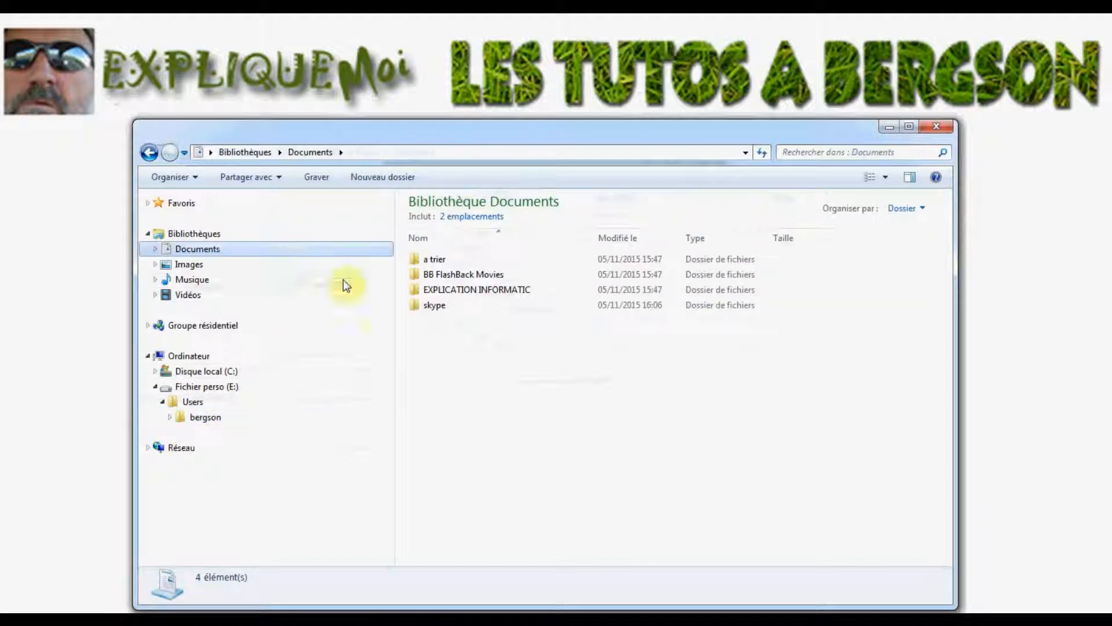
click(225, 418)
click(446, 311)
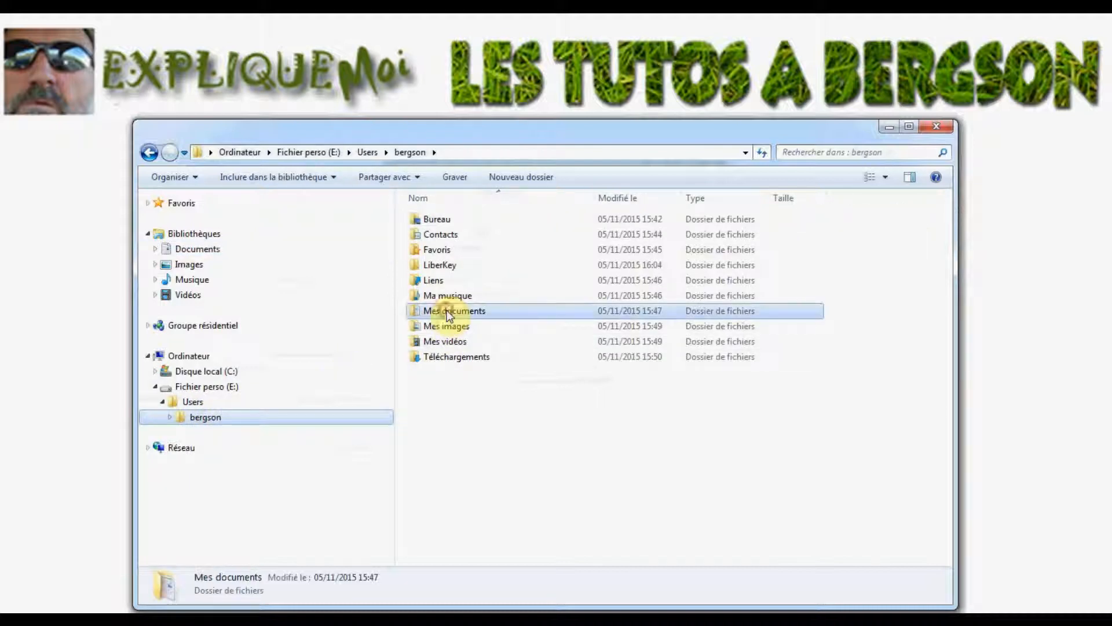
double_click(446, 310)
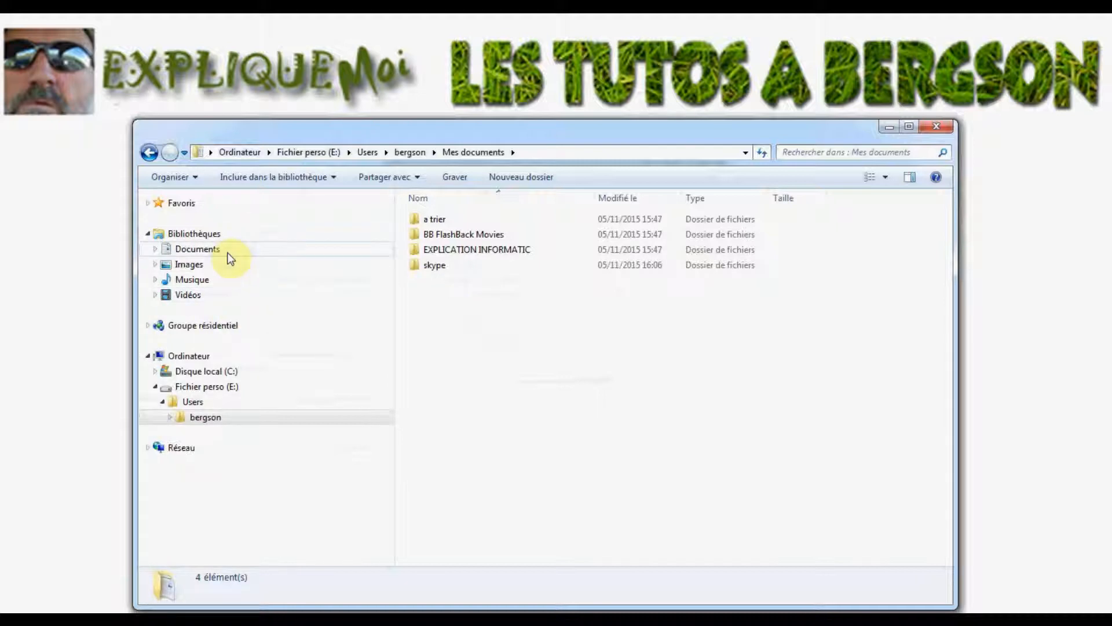
Step: Return to the user's folder on Fichier perso (E:), then examine the folders stored on Disque local (C:)
click(223, 422)
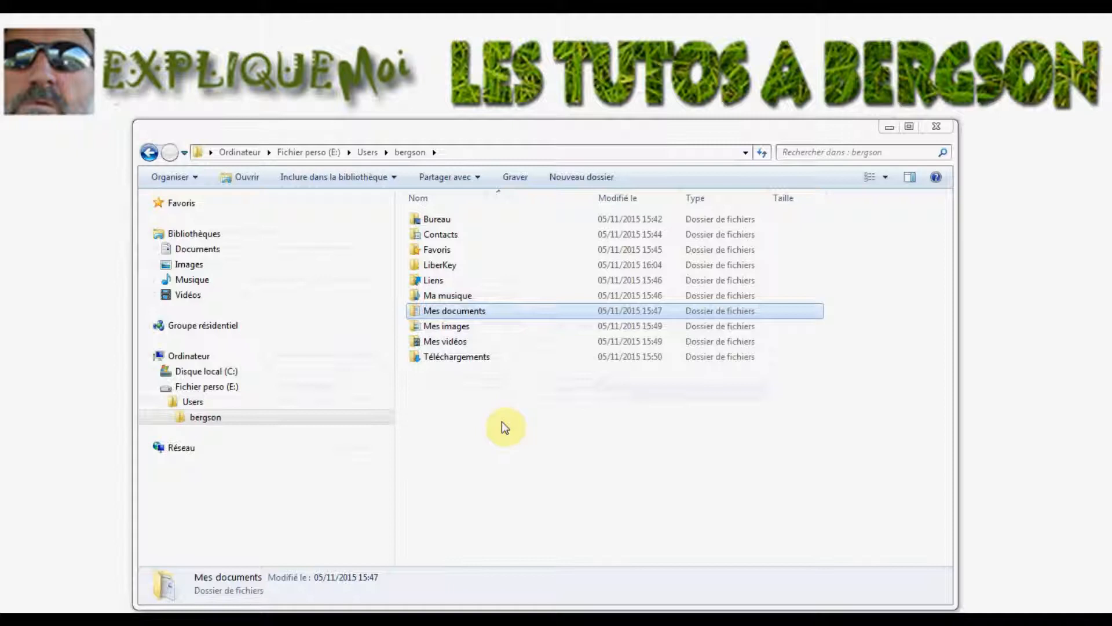
click(306, 378)
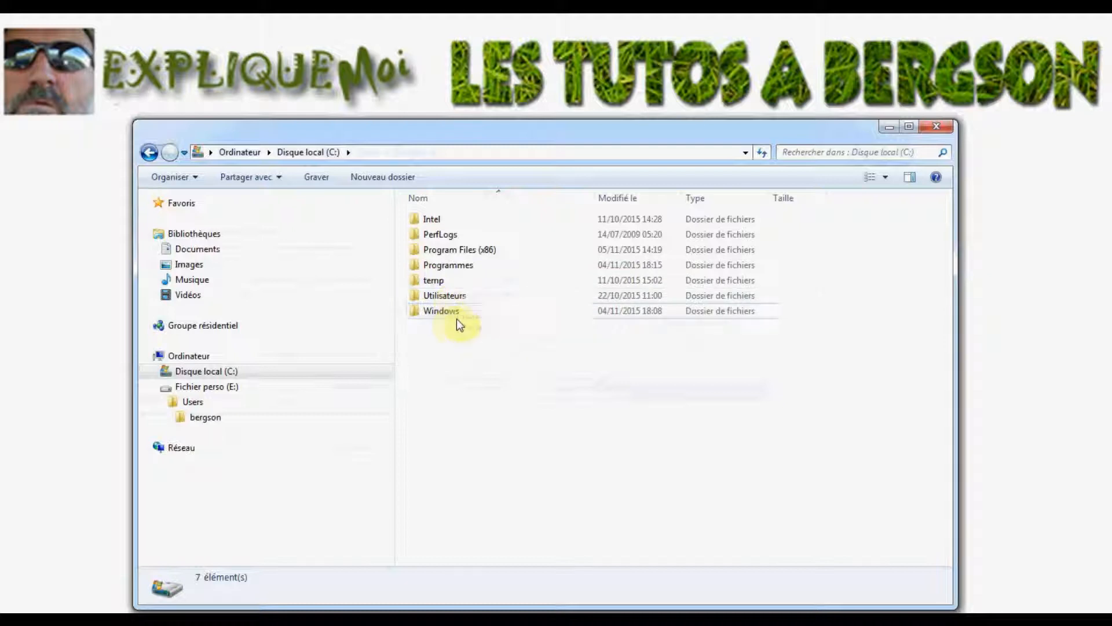
mouse_move(469, 317)
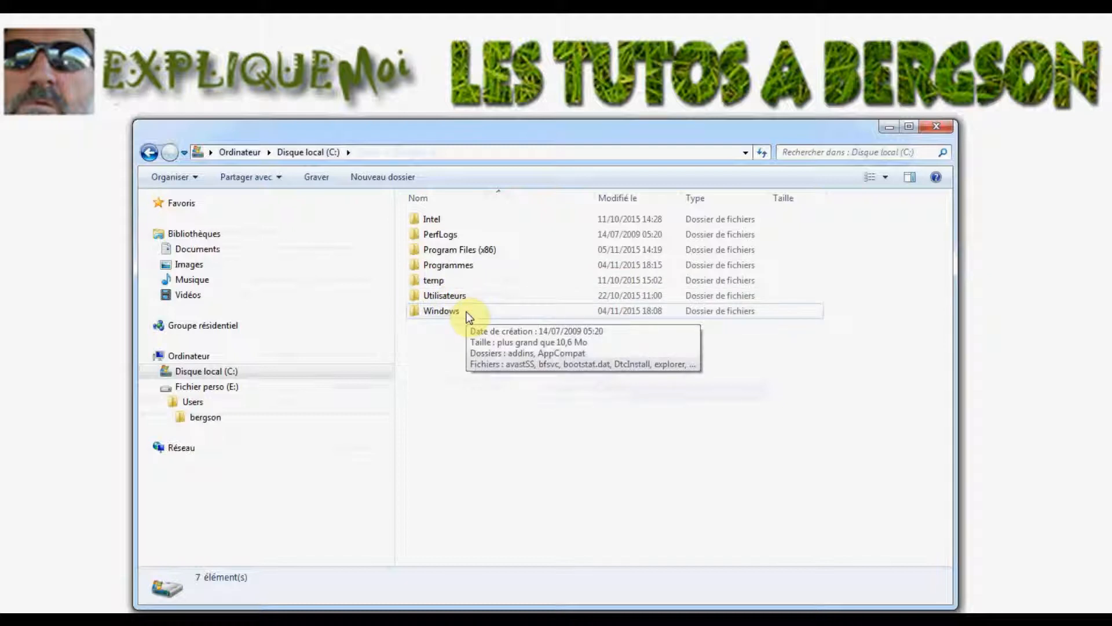